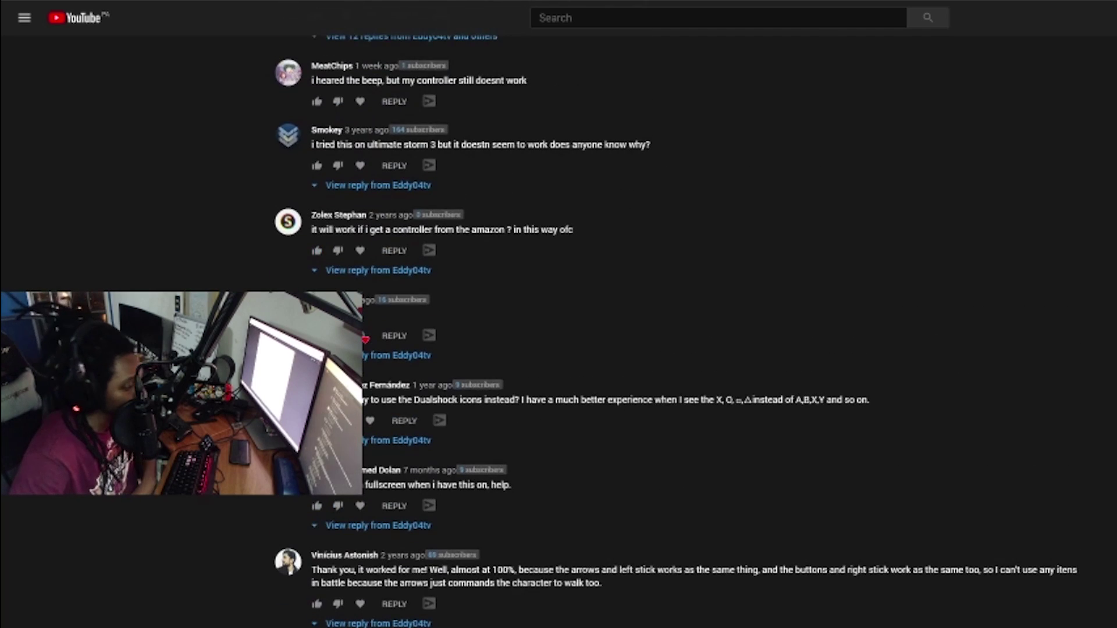
scroll(640, 332, "down", 10)
scroll(220, 588, "up", 15)
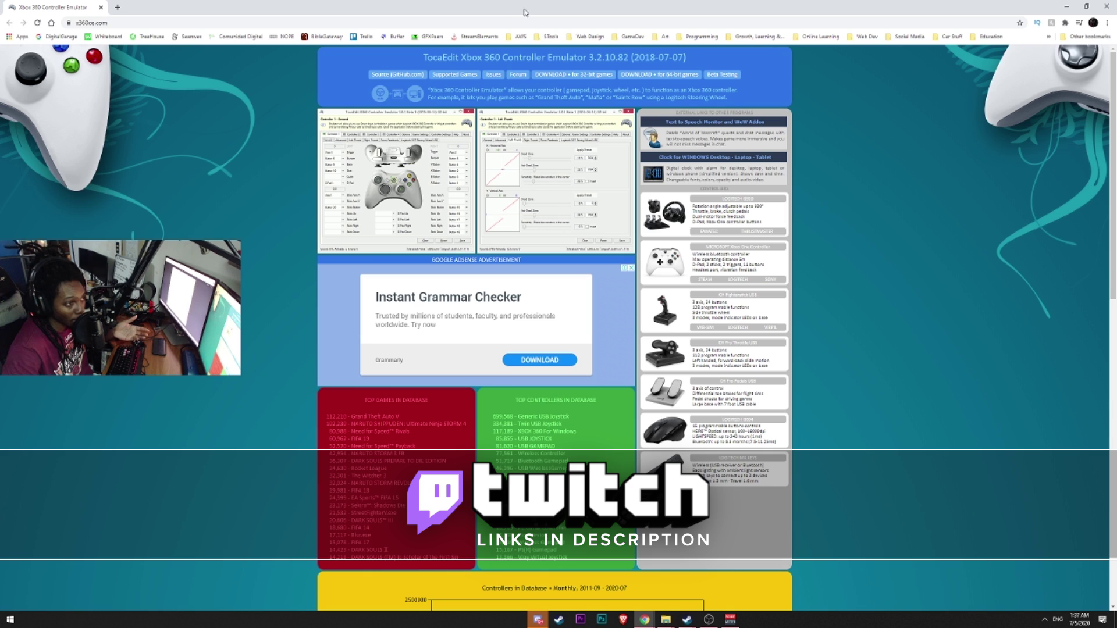
Step: Put the browser aside and extract the x360ce_x64.zip archive into an x360ce_x64 folder in Downloads
key("super+Down")
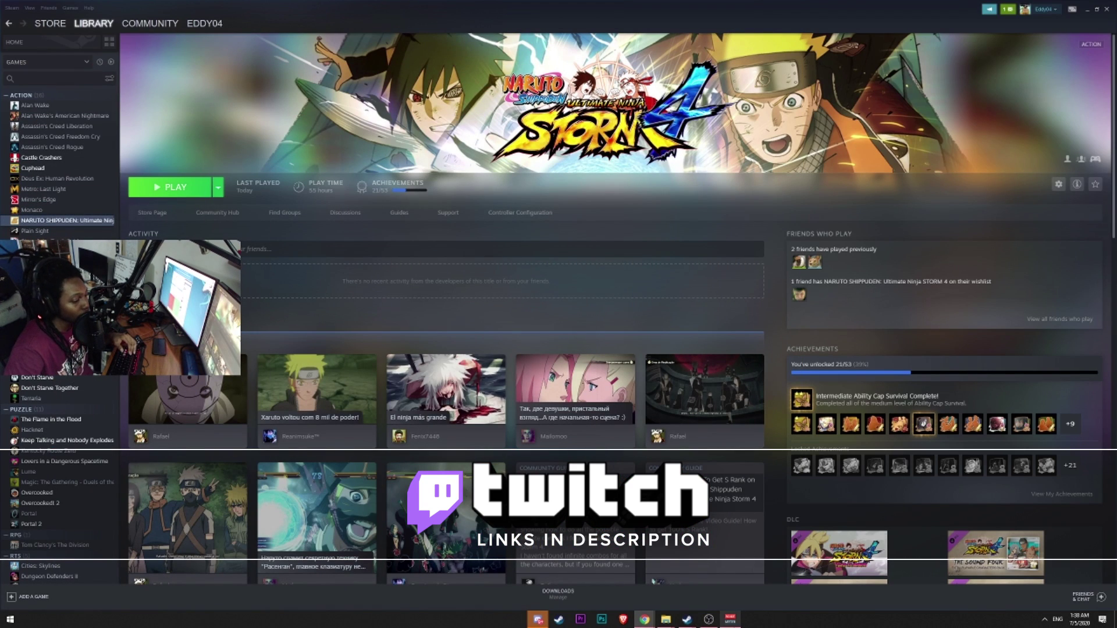
mouse_move(731, 619)
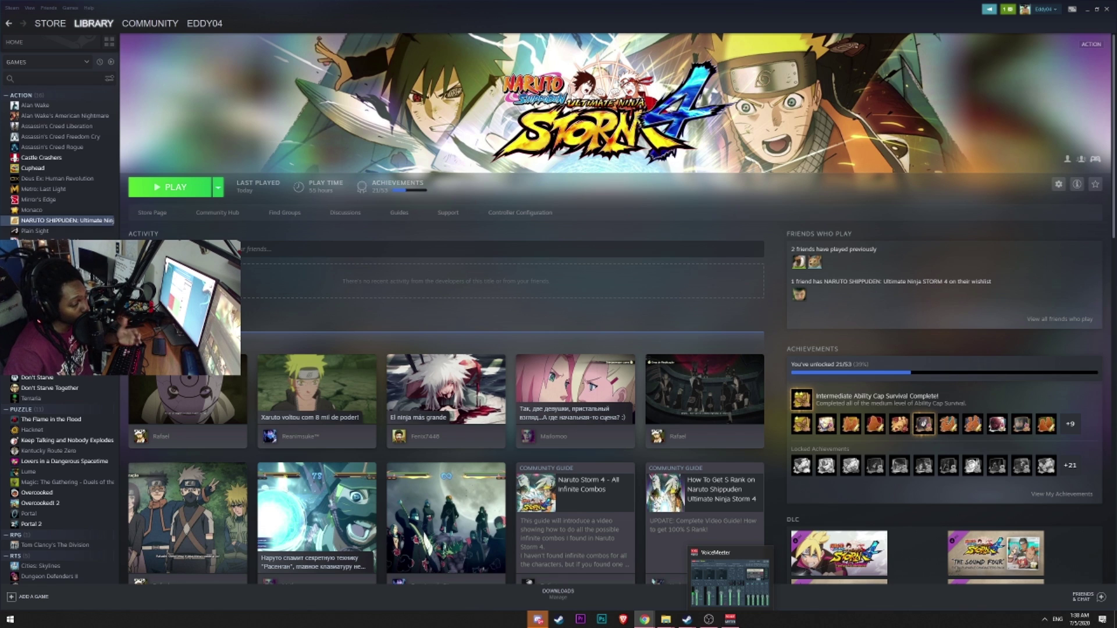
mouse_move(687, 619)
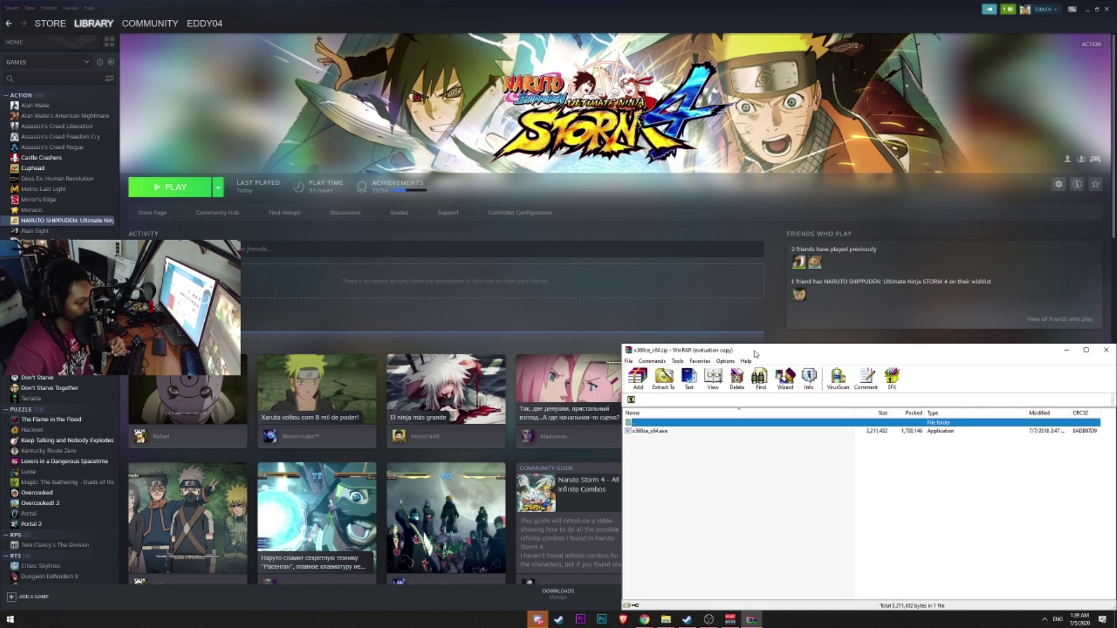
left_click_drag(884, 357, 845, 183)
left_click(624, 206)
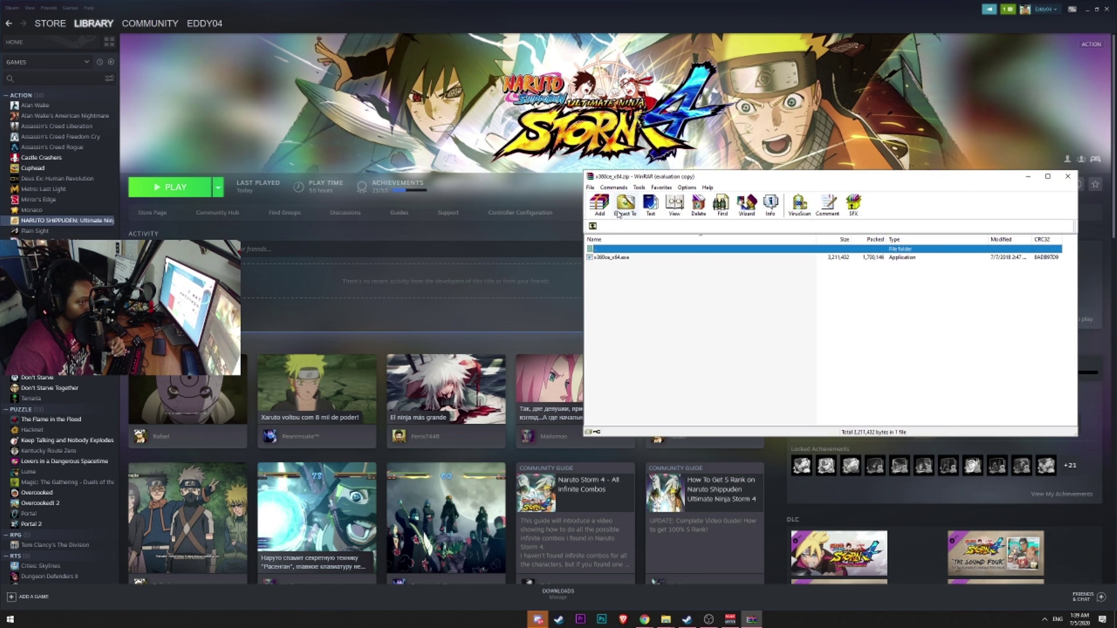
left_click(336, 386)
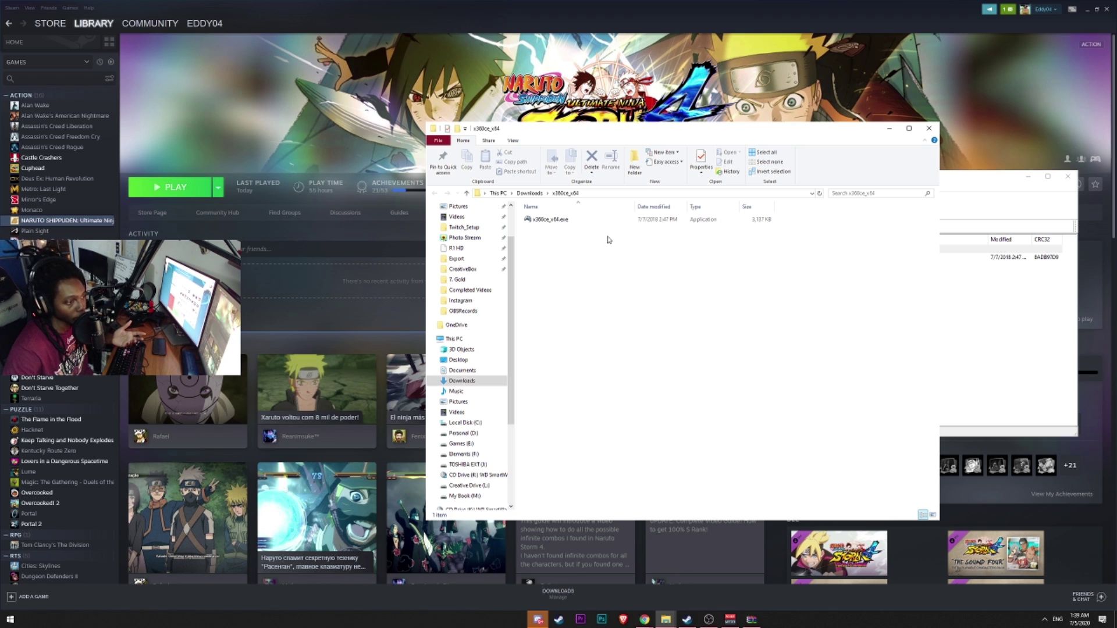
Step: Copy x360ce_x64.exe from the extracted x360ce_x64 folder
left_click_drag(609, 240, 535, 221)
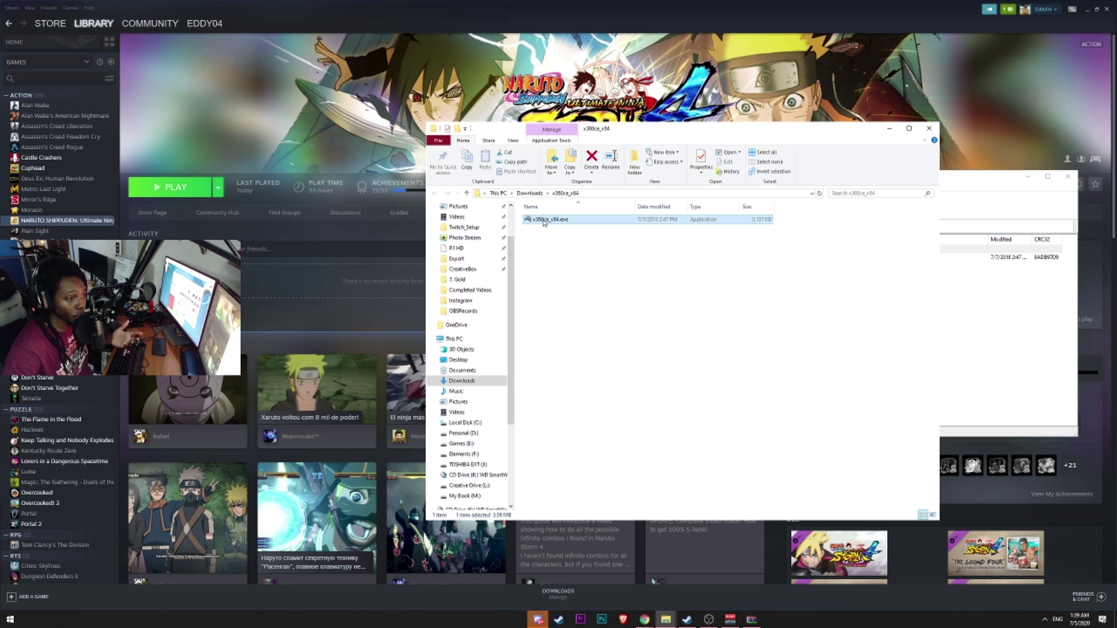
right_click(544, 221)
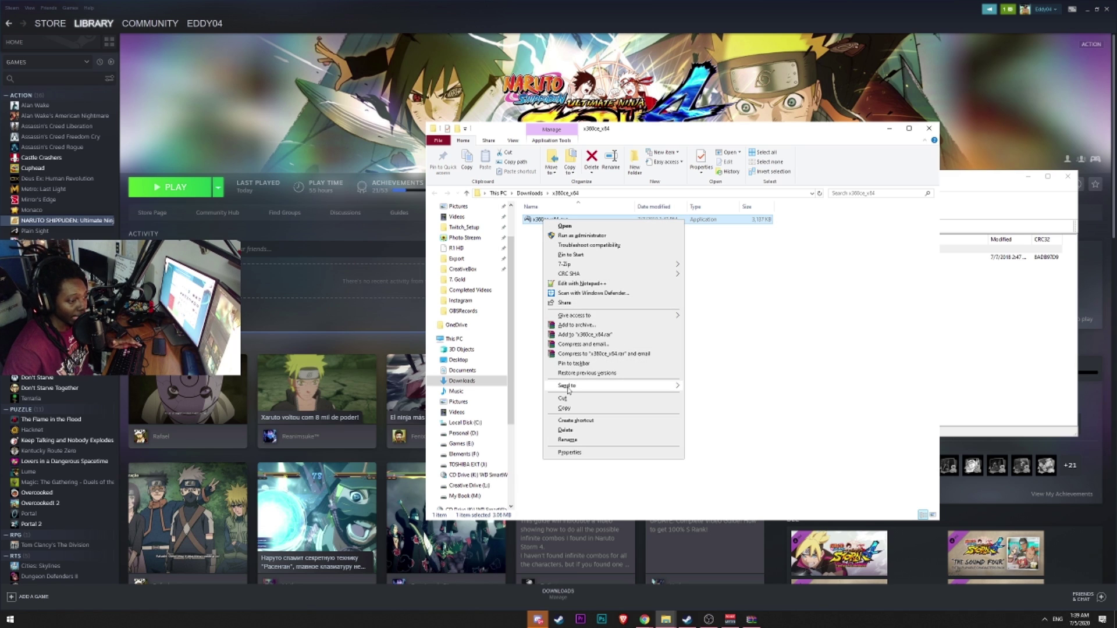
left_click(570, 405)
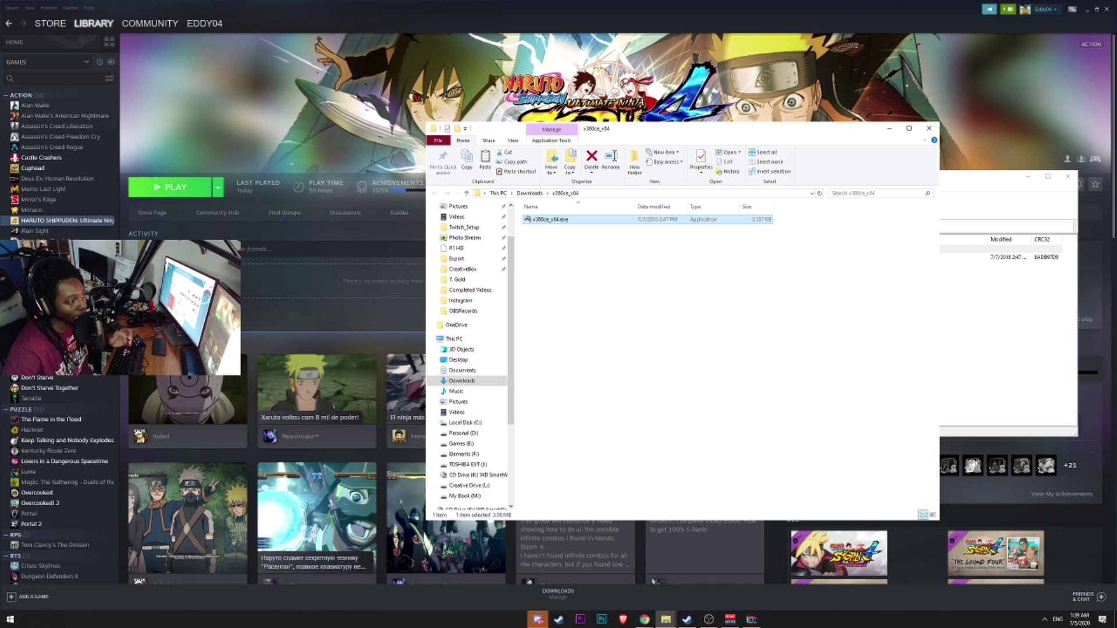
Step: Open the local files folder of NARUTO SHIPPUDEN: Ultimate Ninja STORM 4 from Steam and paste x360ce_x64.exe into it
left_click(74, 209)
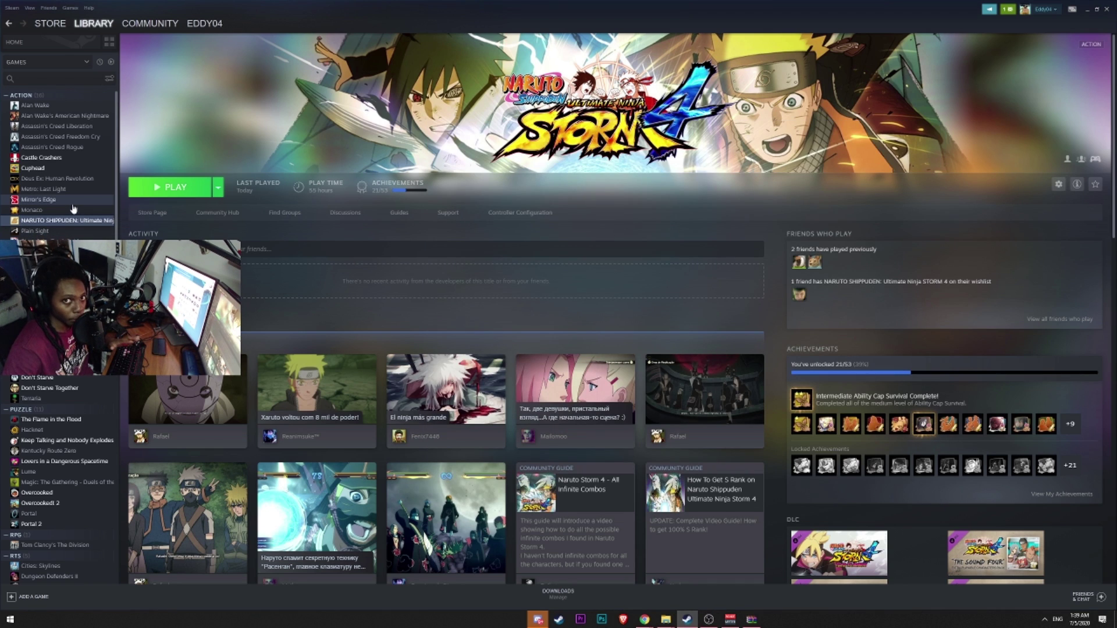
mouse_move(70, 224)
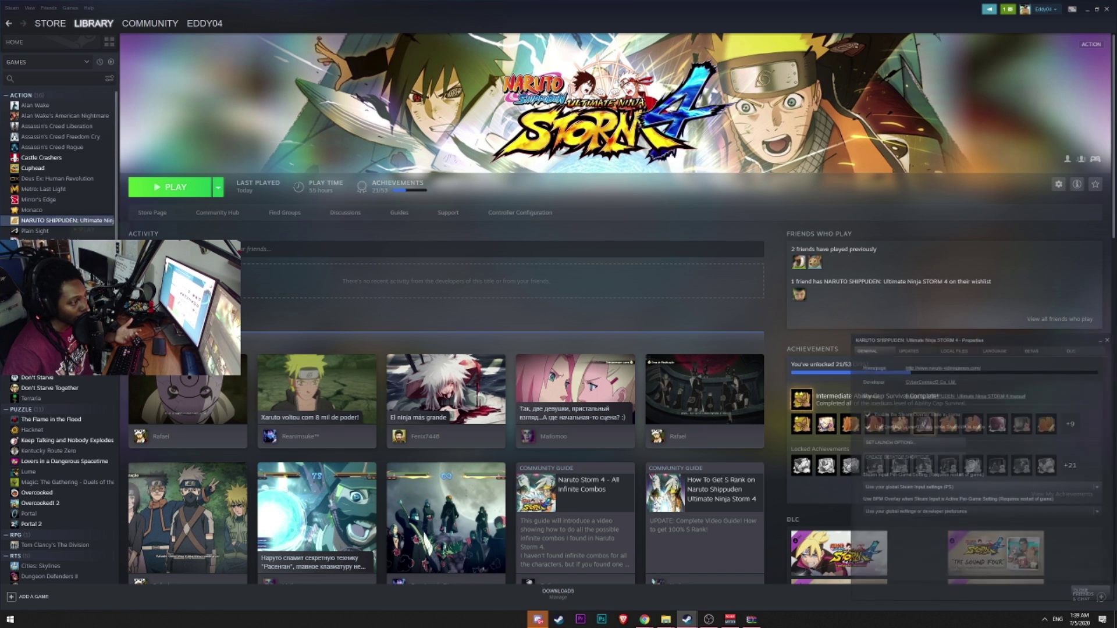
left_click_drag(1008, 341, 496, 231)
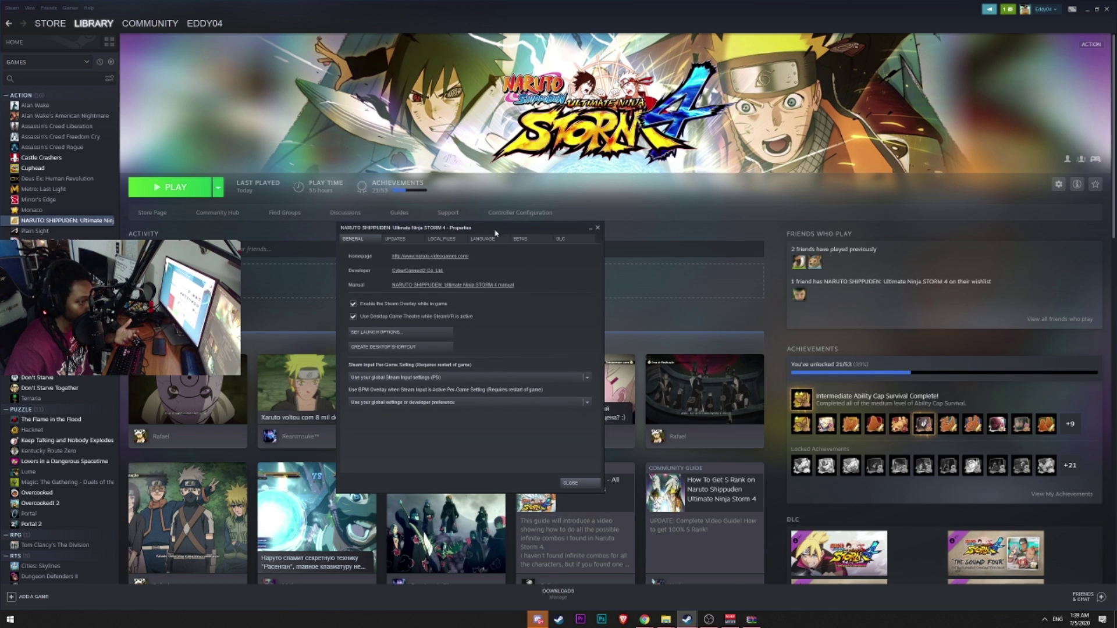
left_click(445, 239)
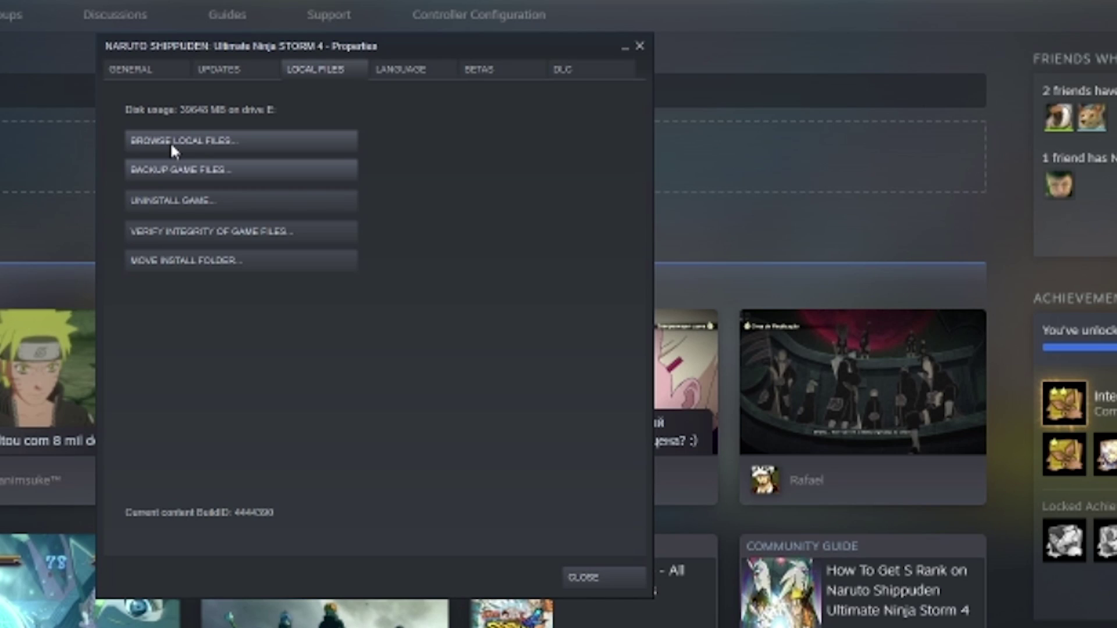
left_click(372, 274)
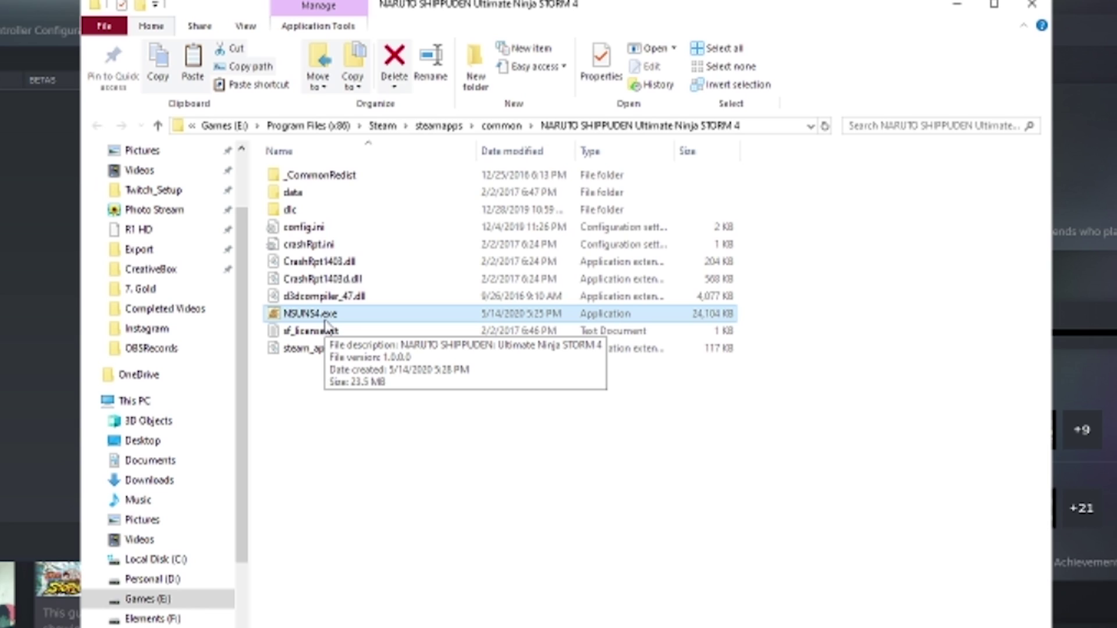
right_click(303, 390)
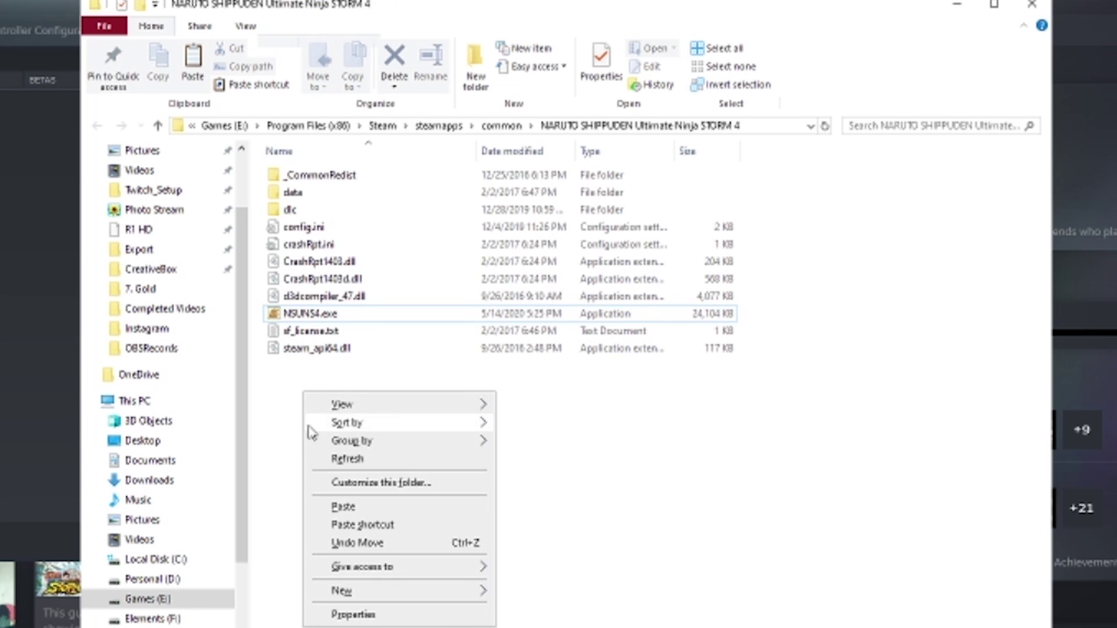
left_click(363, 508)
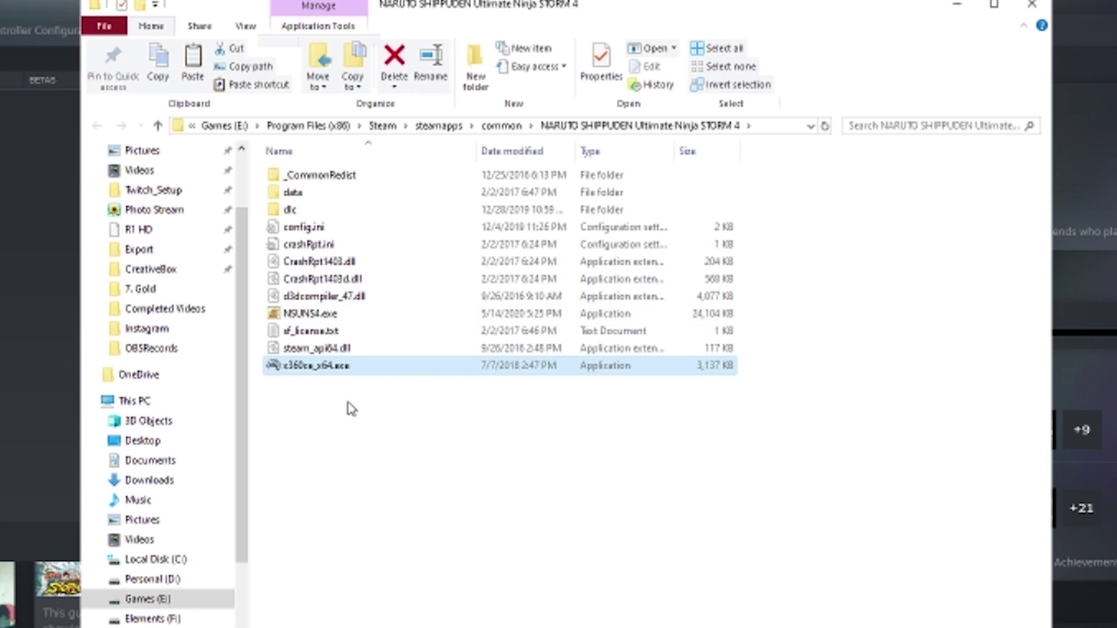
Step: Run x360ce_x64.exe from the game folder and create the missing xinput1_3.dll file
double_click(336, 369)
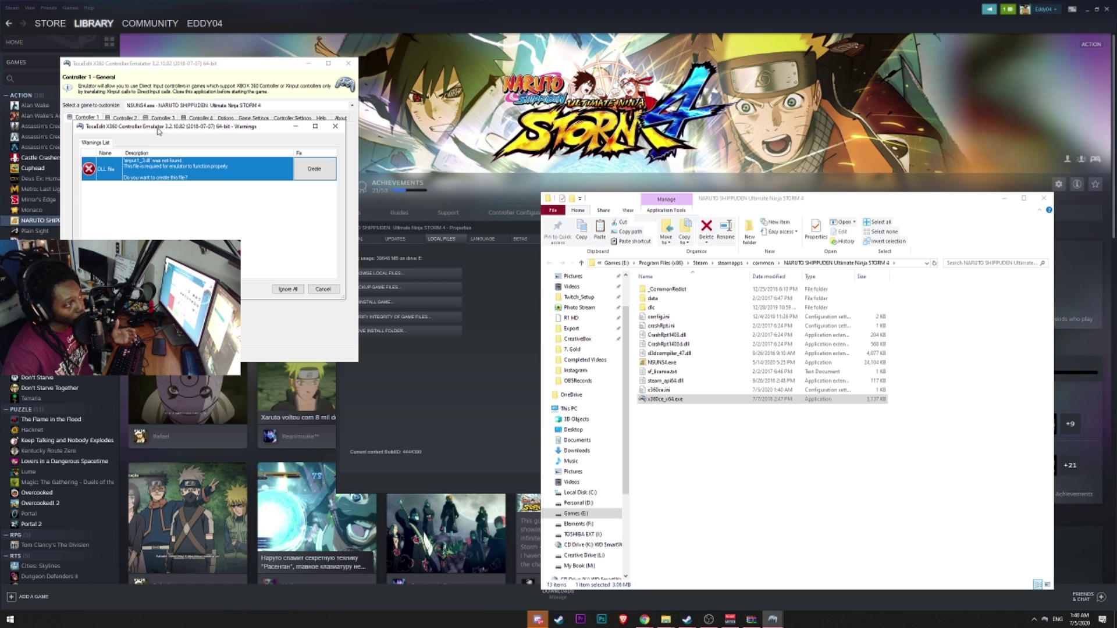
left_click_drag(158, 131, 685, 82)
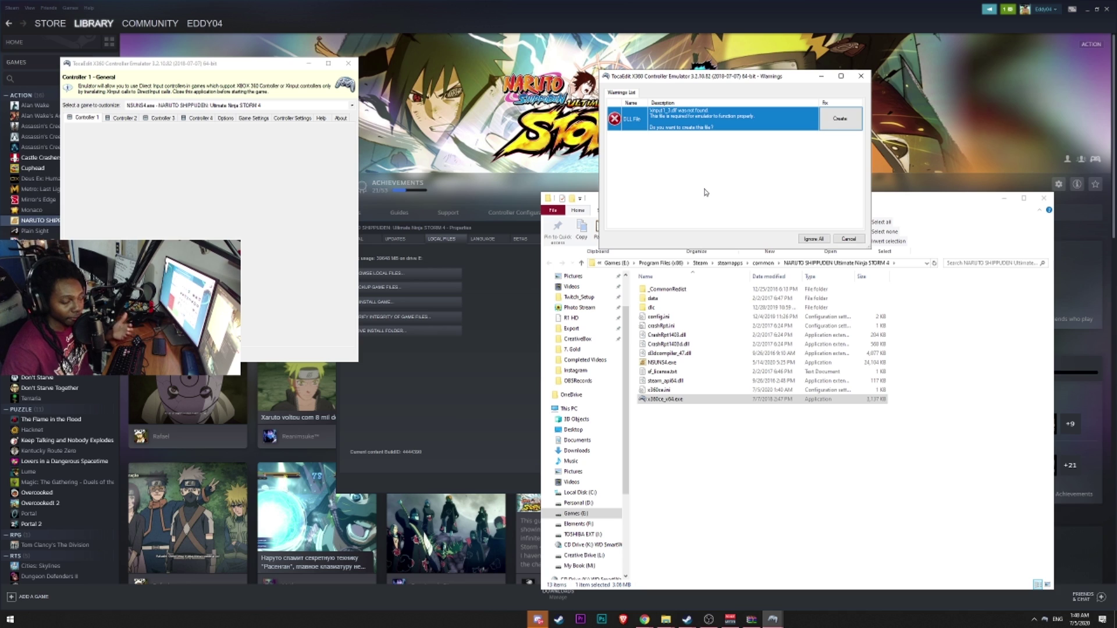
left_click(844, 125)
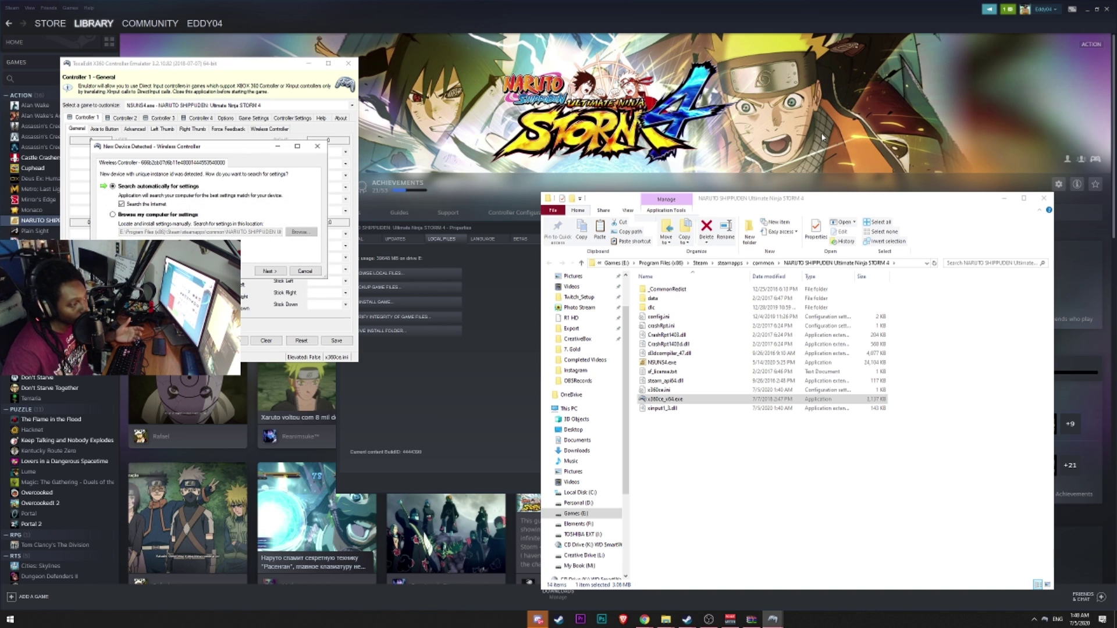
Step: Search automatically for the wireless controller's settings, load the NSUNS4.exe configuration found online, and close the controller emulator
left_click_drag(213, 150, 761, 121)
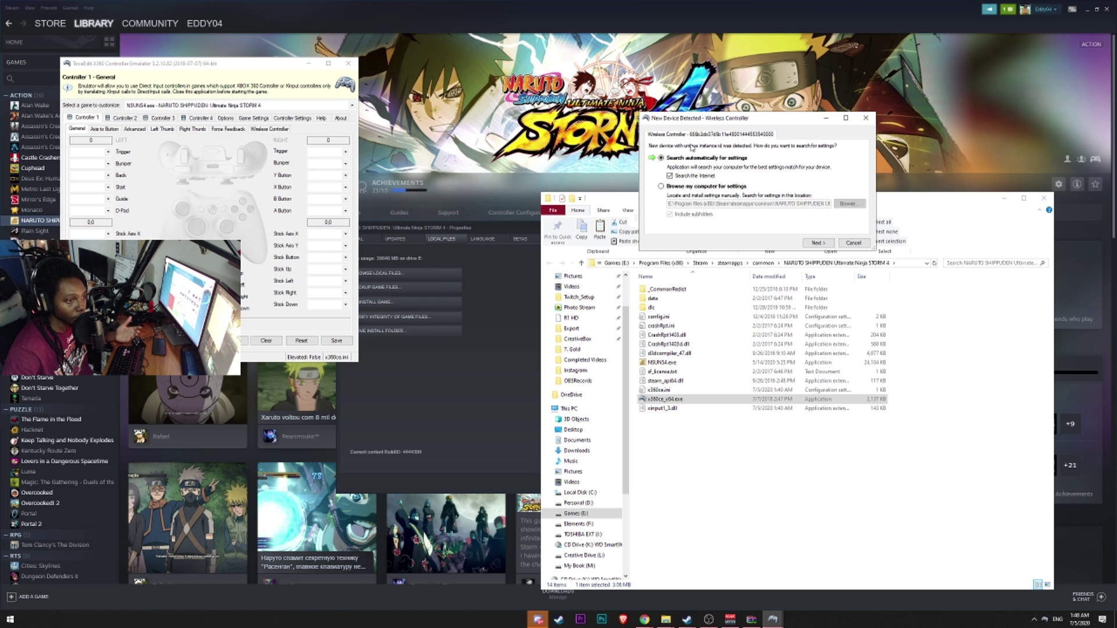
left_click(815, 243)
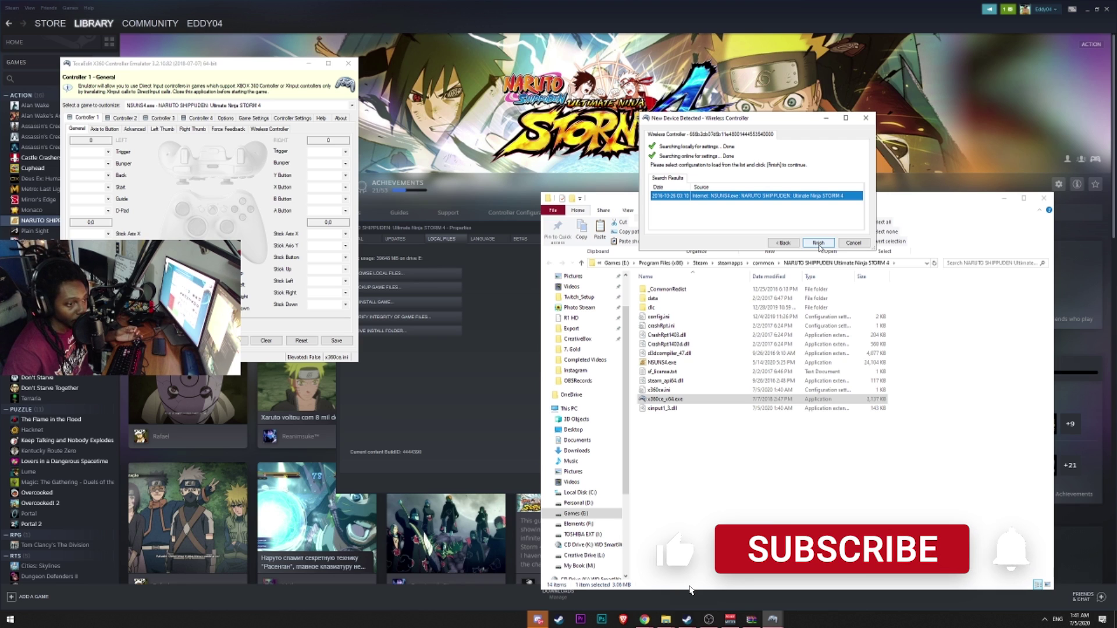
left_click(819, 244)
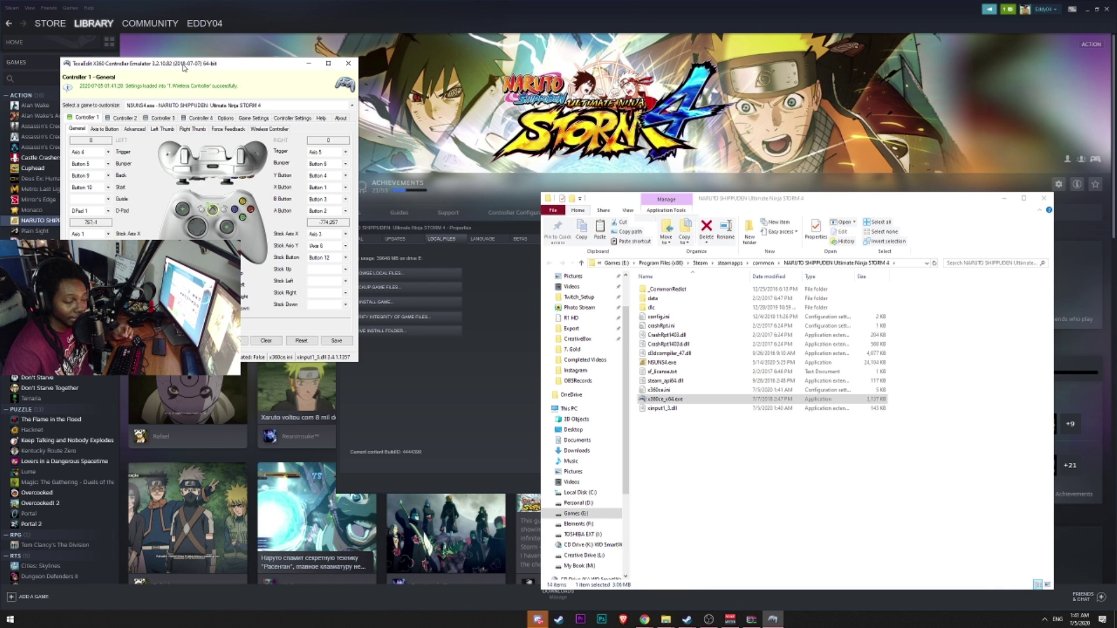
left_click_drag(183, 67, 534, 79)
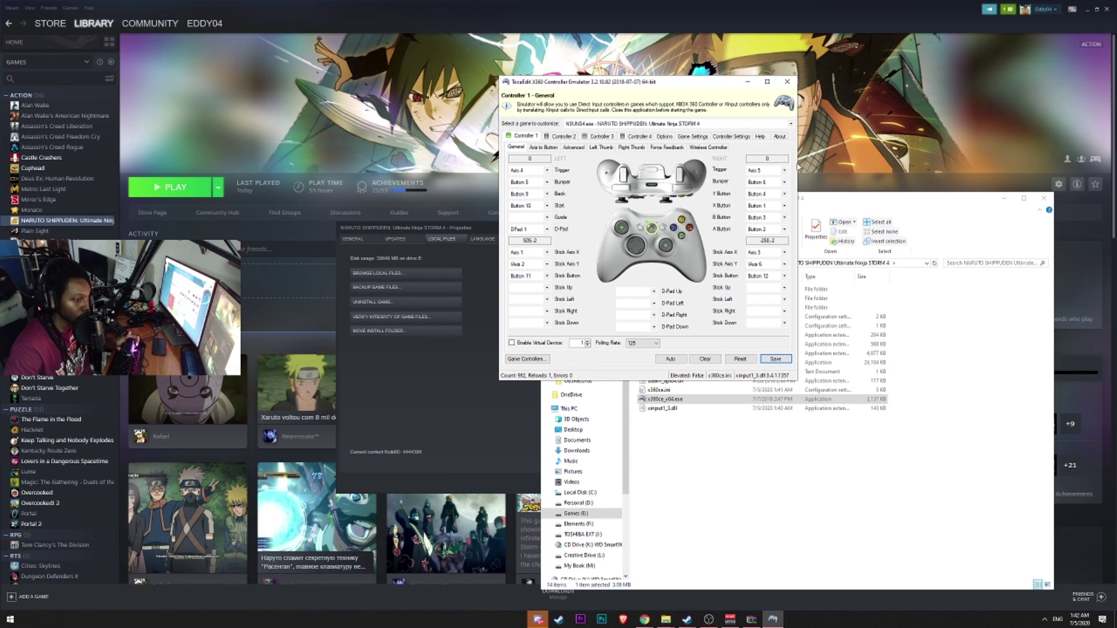
left_click(787, 82)
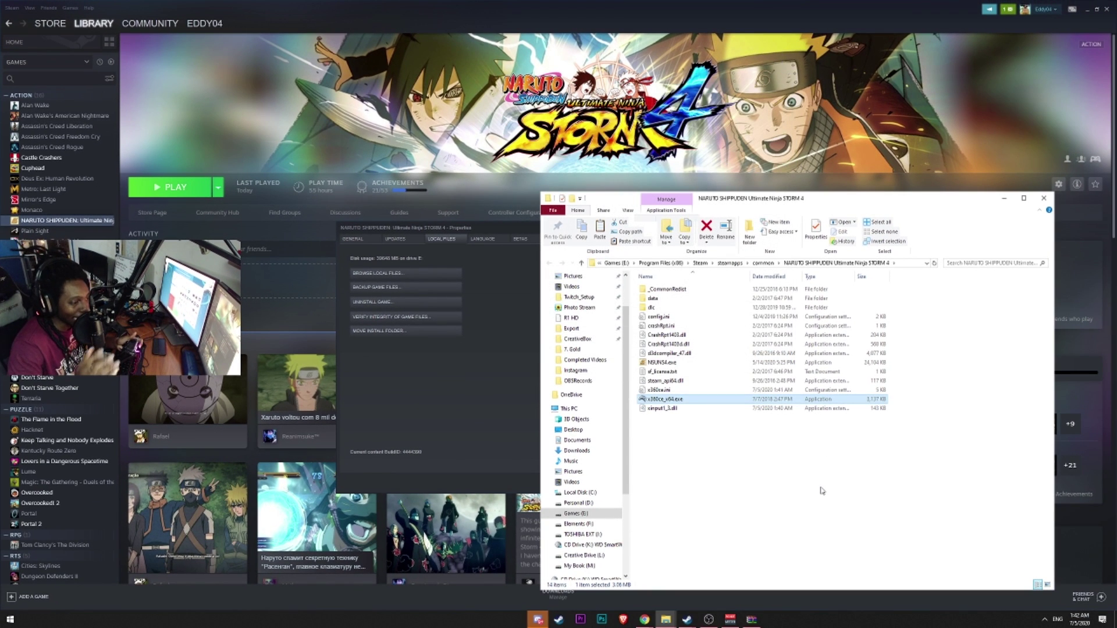
Step: Close the game's Steam properties and launch NSUNS4.exe from the game folder
left_click(500, 431)
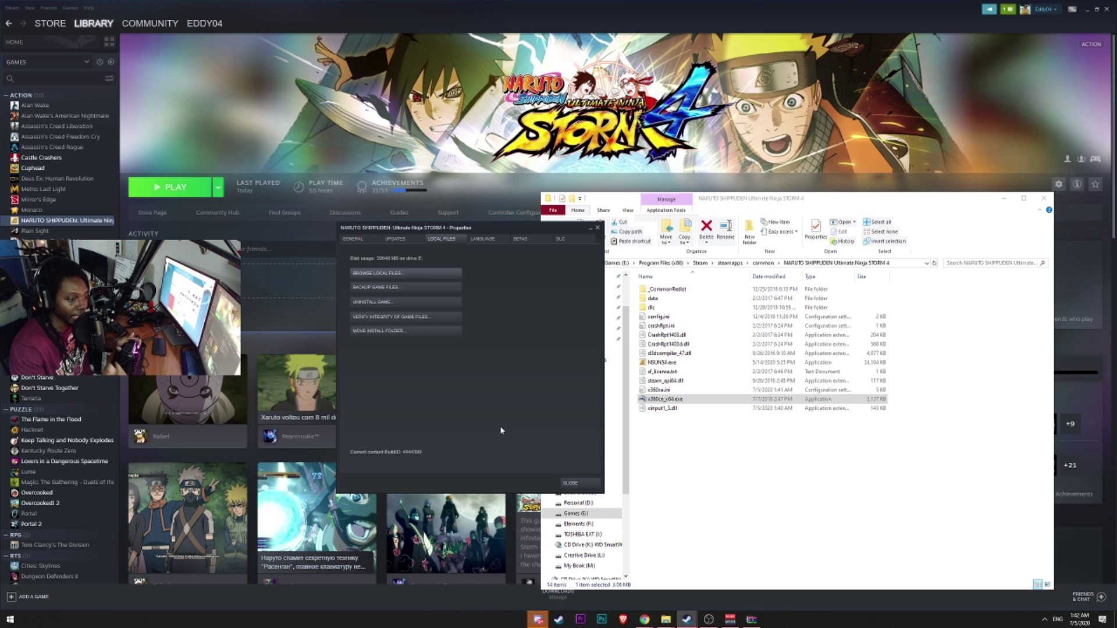
left_click(576, 483)
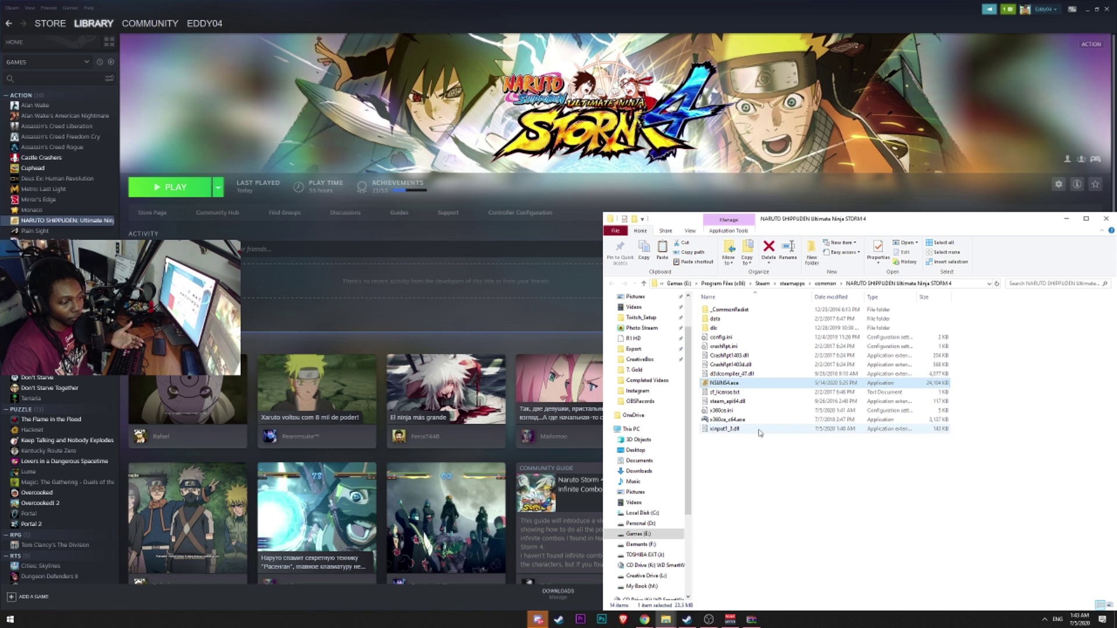
double_click(720, 383)
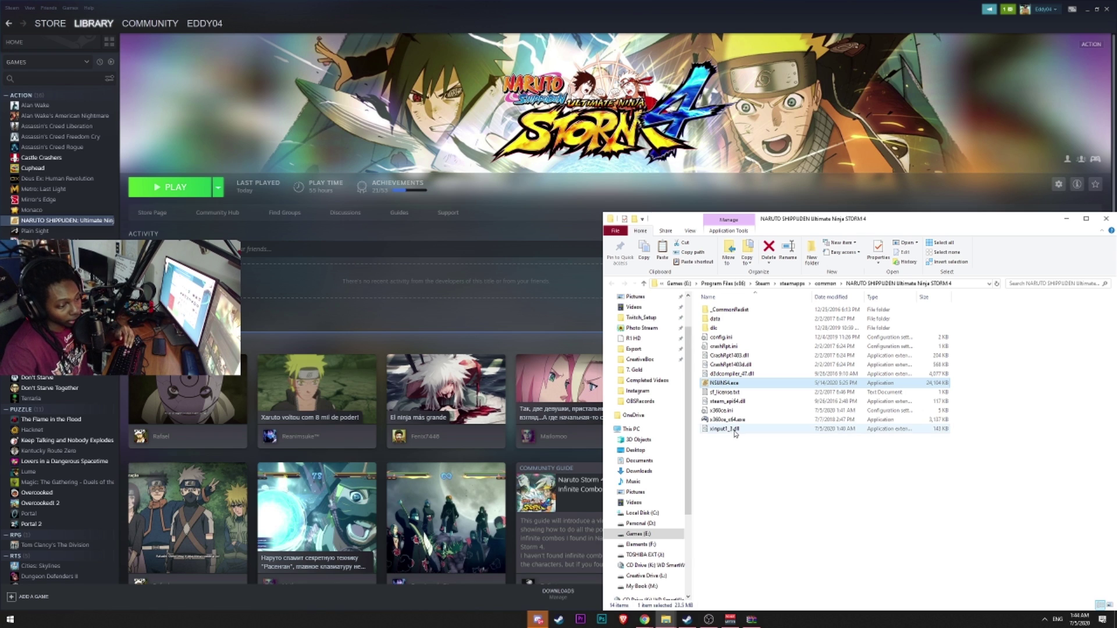
Step: Rename xinput1_3.dll in the game folder to xinput9_1_0.dll
left_click(735, 431)
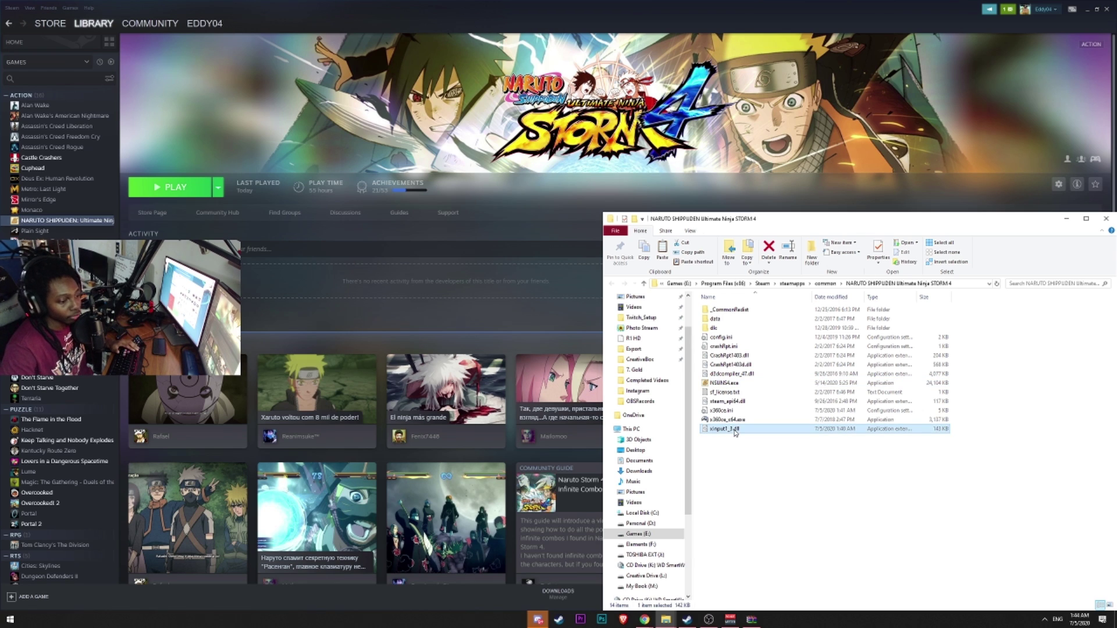
right_click(735, 433)
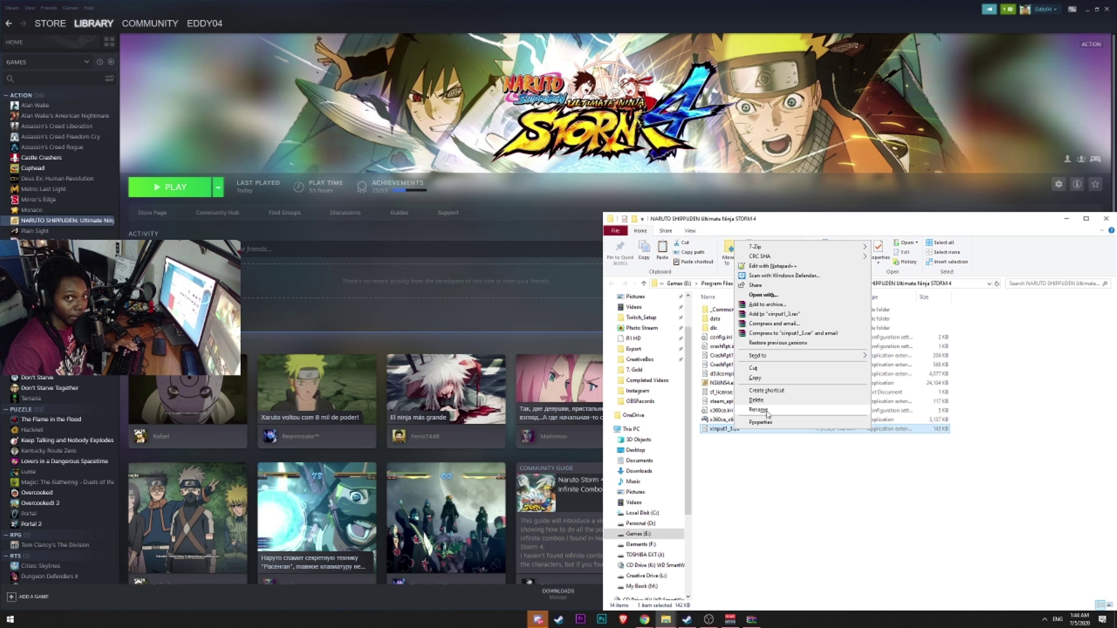
left_click(767, 411)
left_click(731, 429)
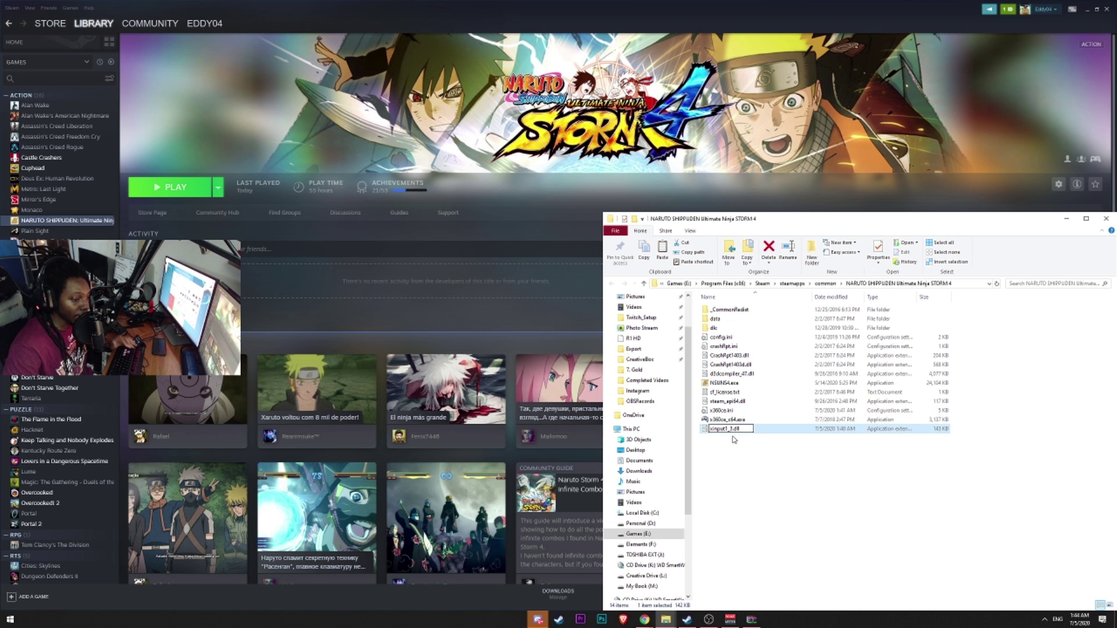
key("BackSpace")
key("BackSpace")
key("BackSpace")
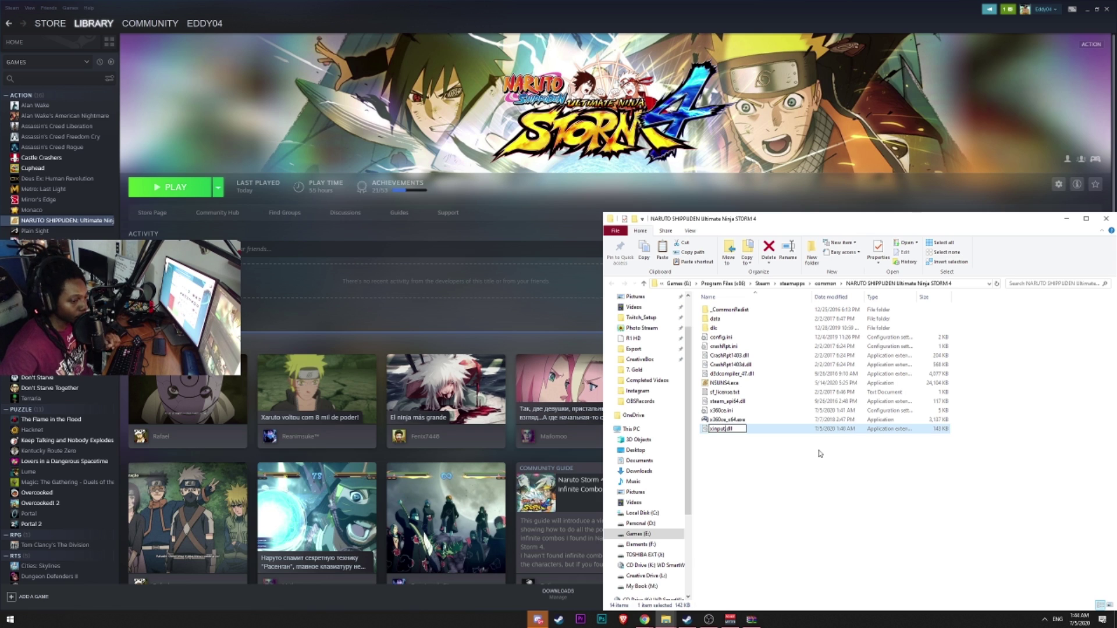
type("9_1_0")
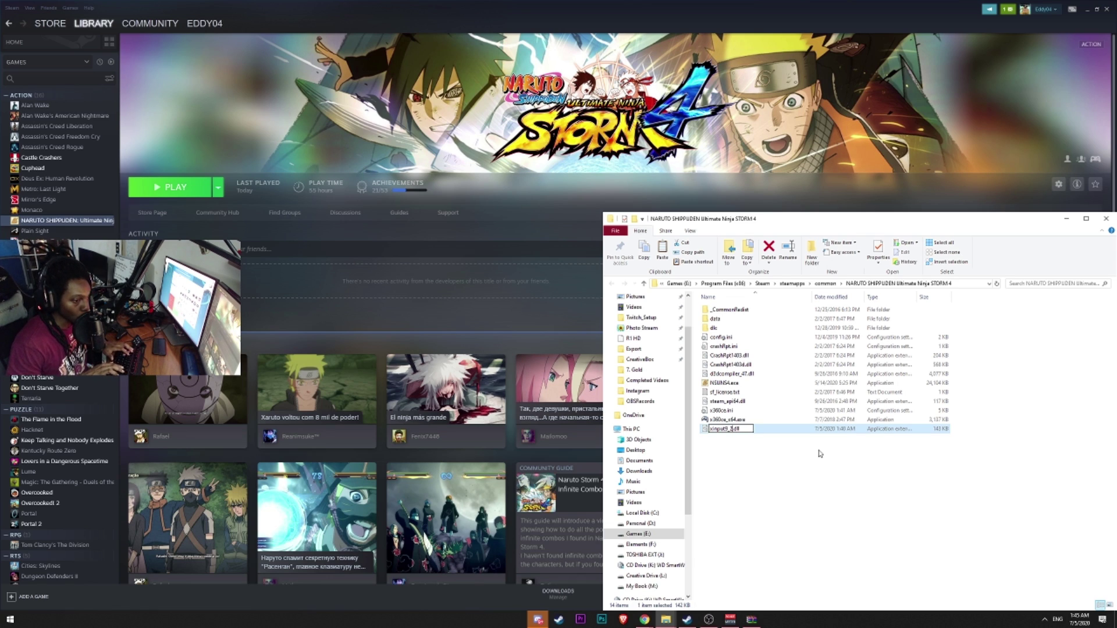
key("BackSpace")
key("BackSpace")
key("BackSpace")
type("1_0")
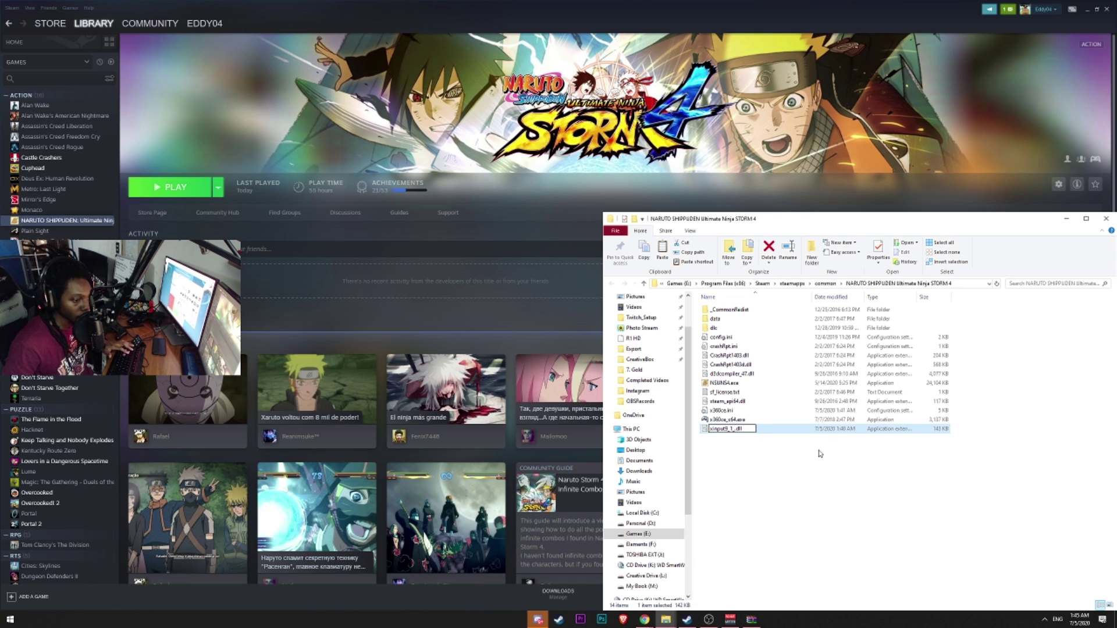
type("0")
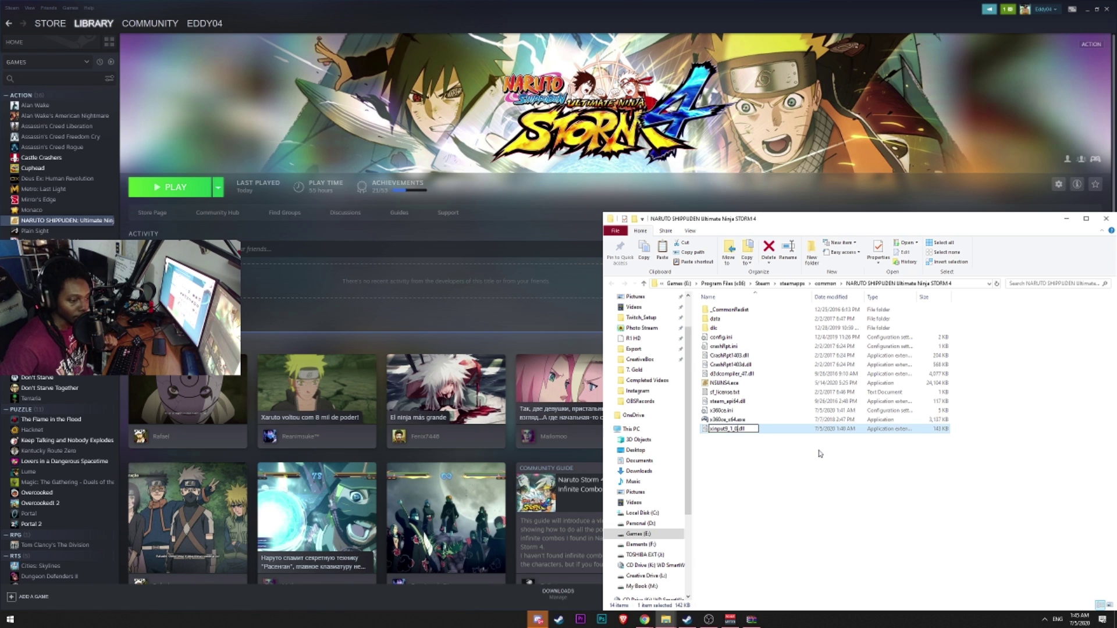
key("Return")
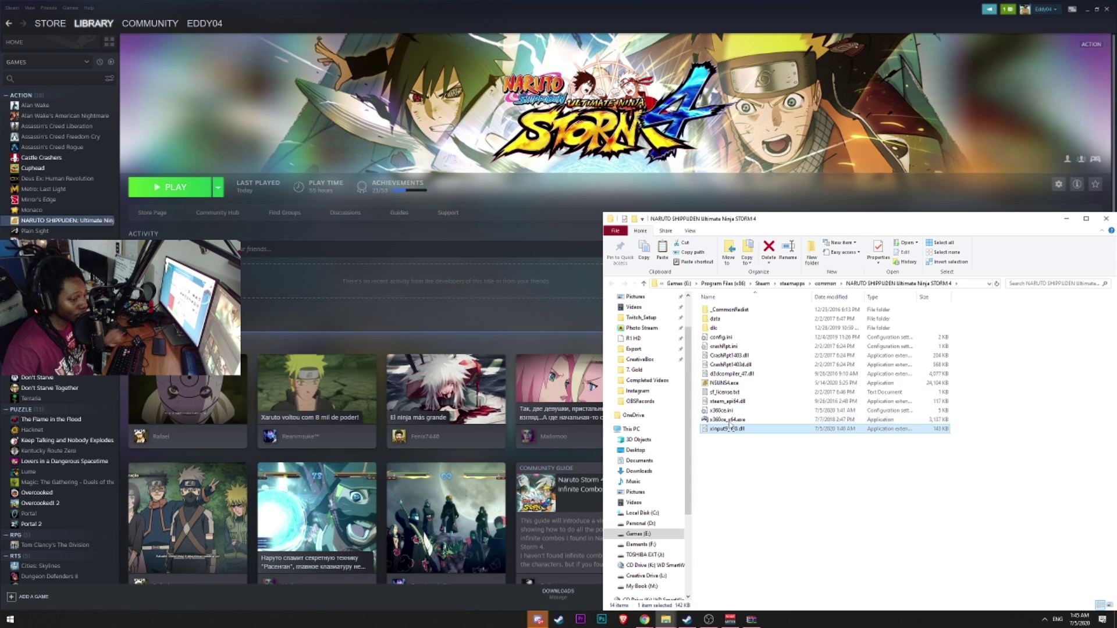
Step: Relaunch the game from NSUNS4.exe to test the controller with the renamed DLL
left_click(734, 386)
double_click(734, 386)
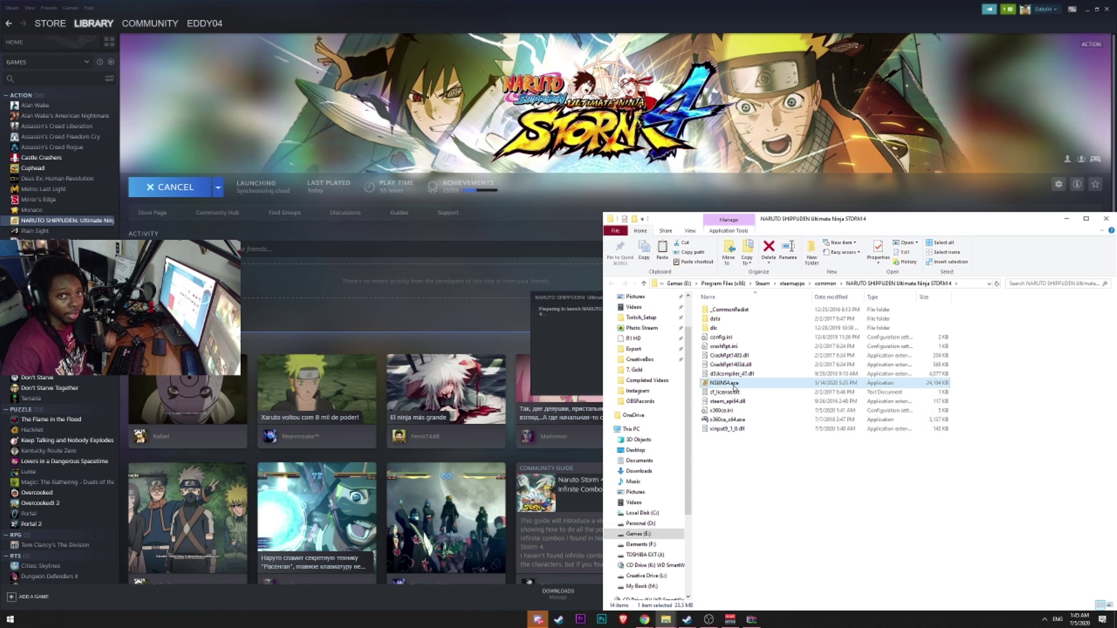